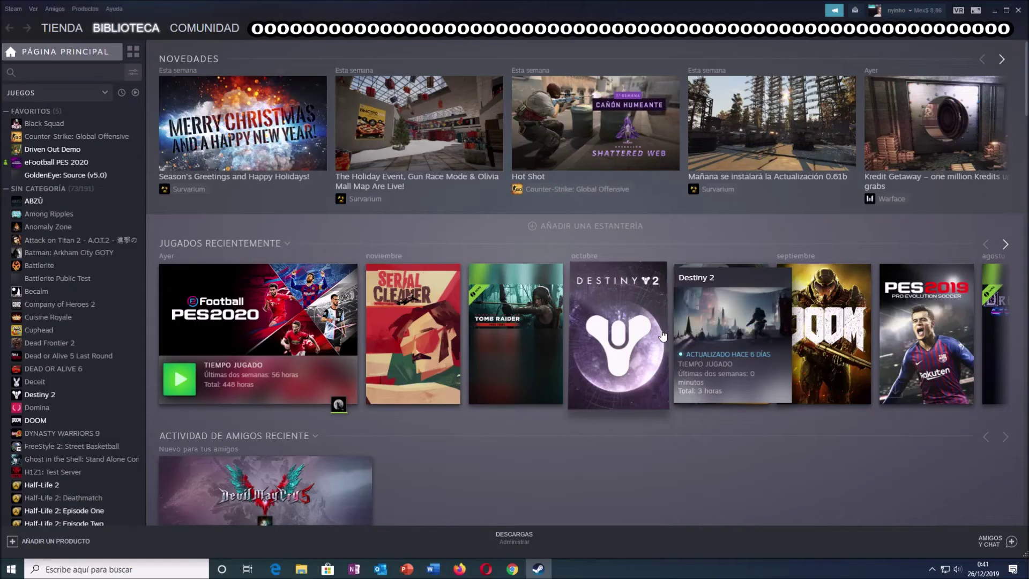
- Open the local files folder of eFootball PES 2020 from its Steam properties, select PES2020.exe, and minimize the folder window
right_click(70, 164)
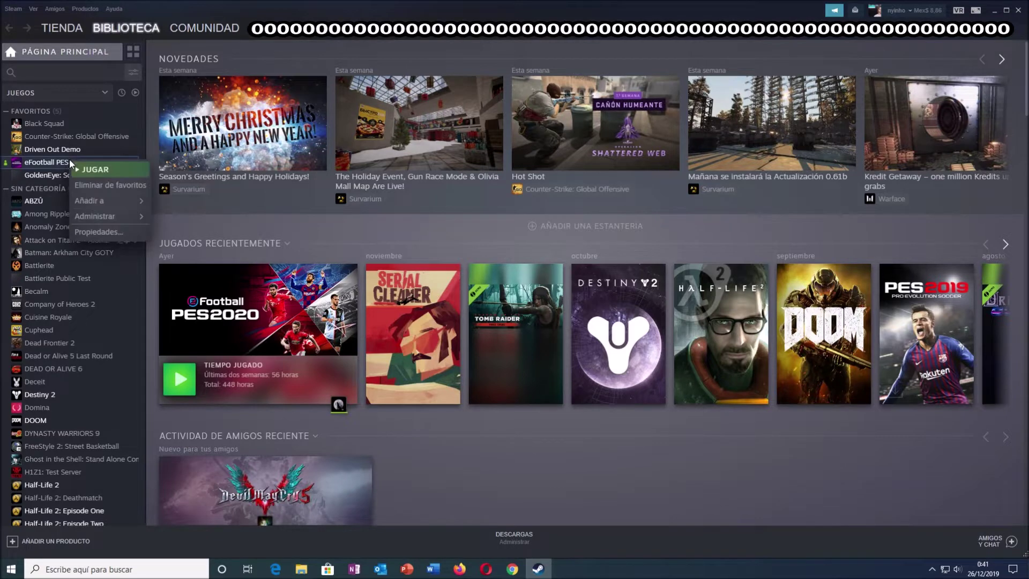
click(97, 233)
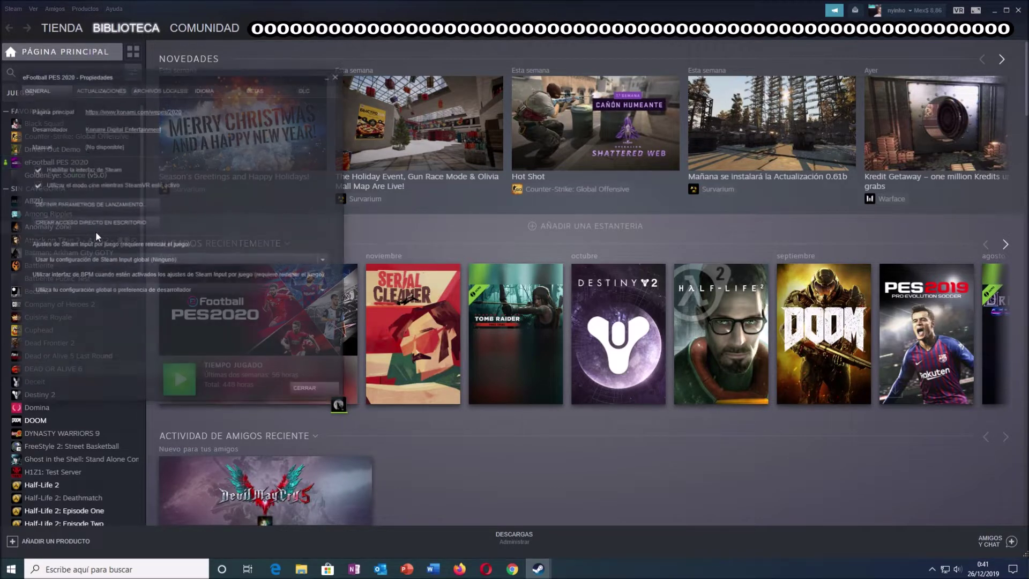
click(162, 89)
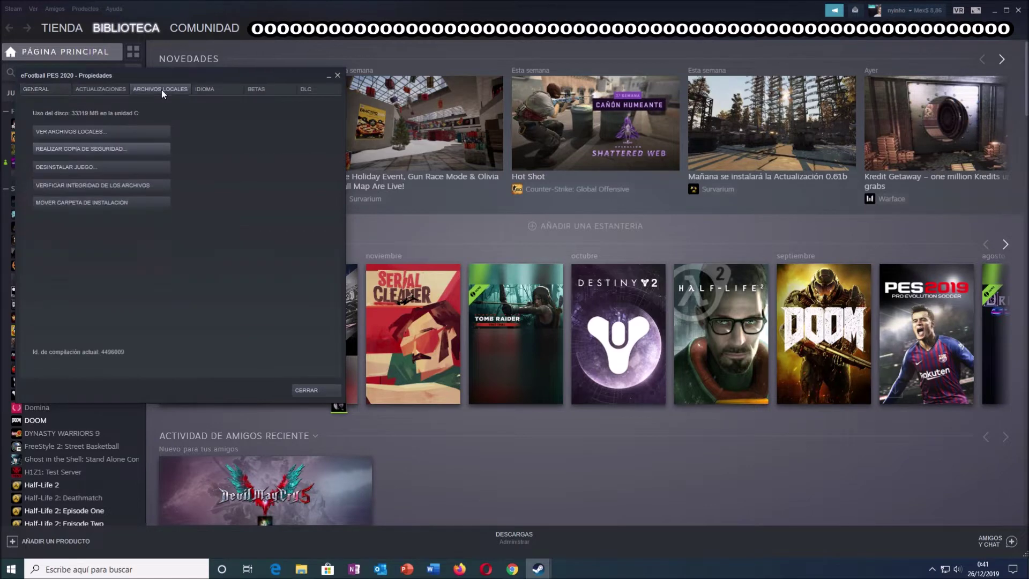
click(99, 132)
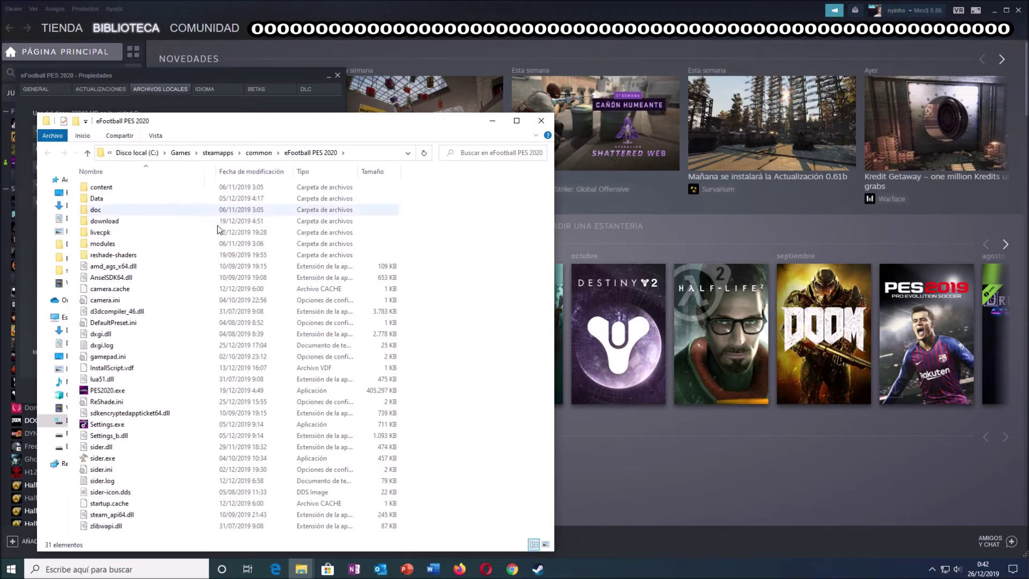
drag(261, 121, 232, 65)
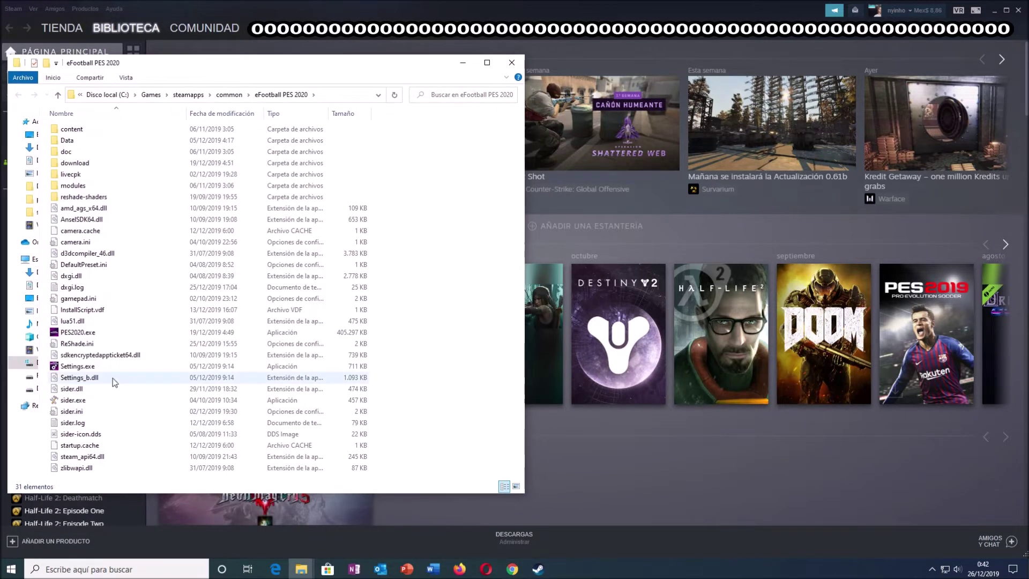
click(101, 332)
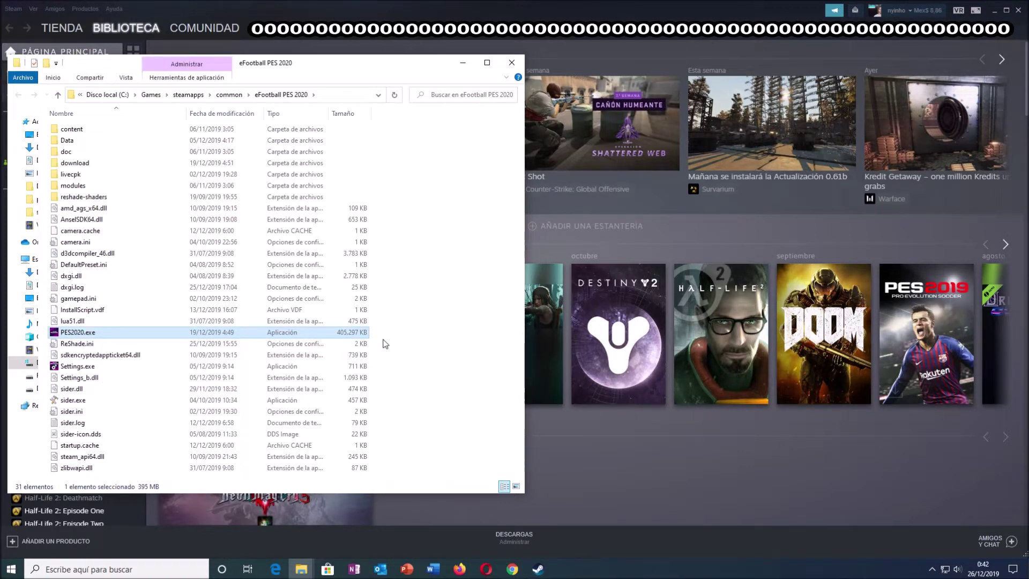
click(462, 63)
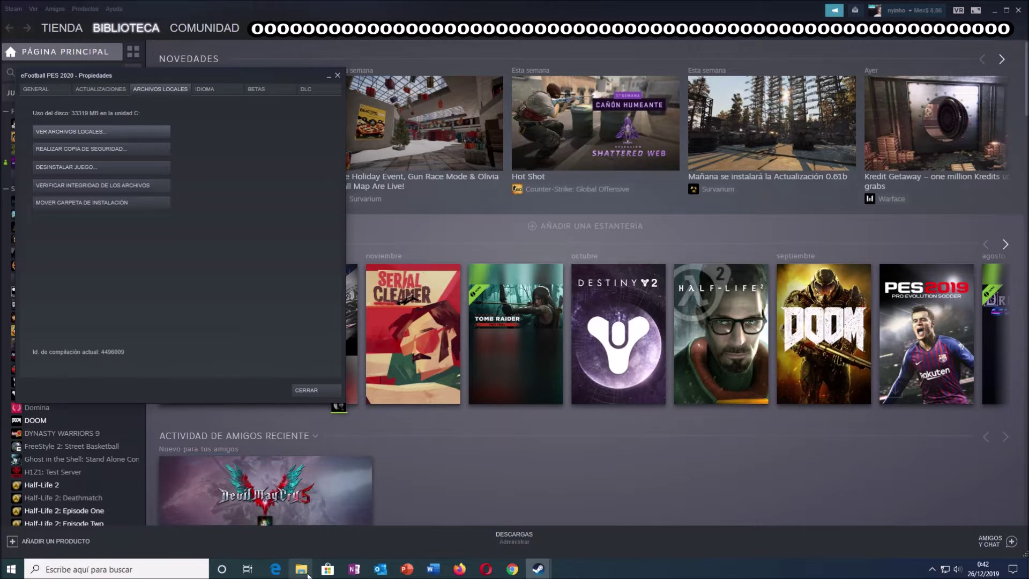
- Switch to the KONAMI documents folder and compare the contents of its eFootball PES 2020 LITE and eFootball PES 2020 folders
mouse_move(305, 573)
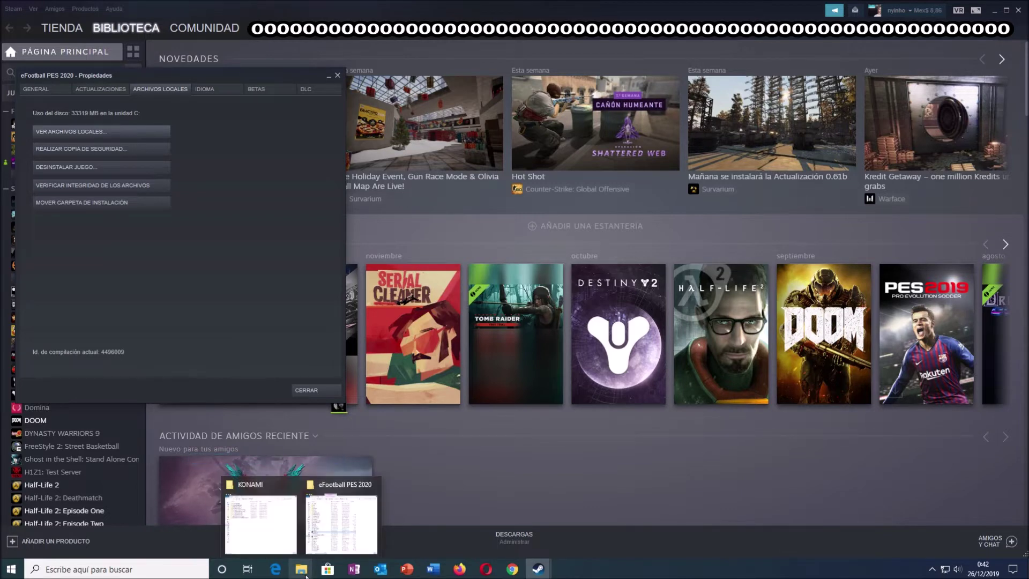
click(298, 536)
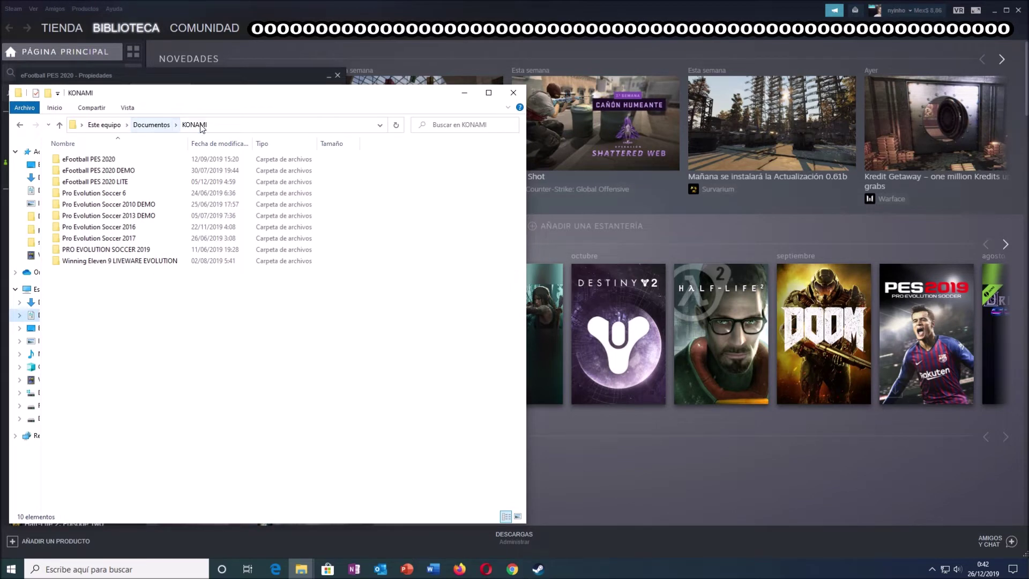
double_click(123, 182)
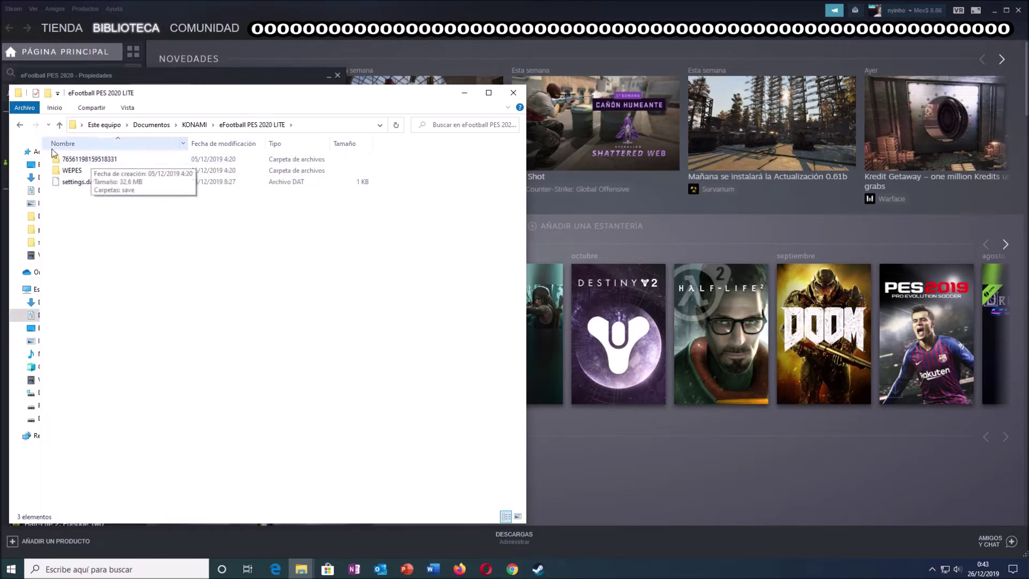
click(20, 125)
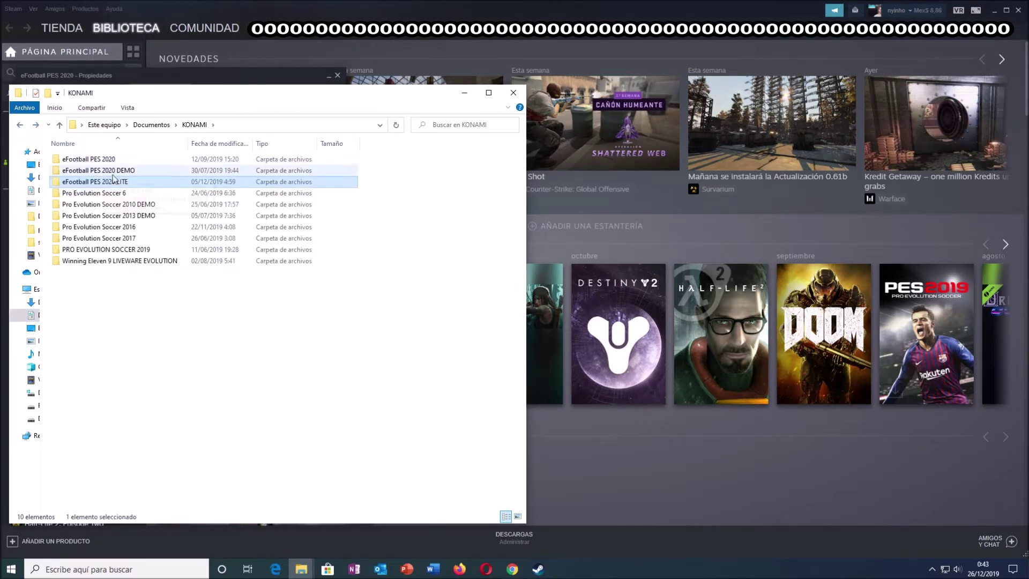
double_click(104, 162)
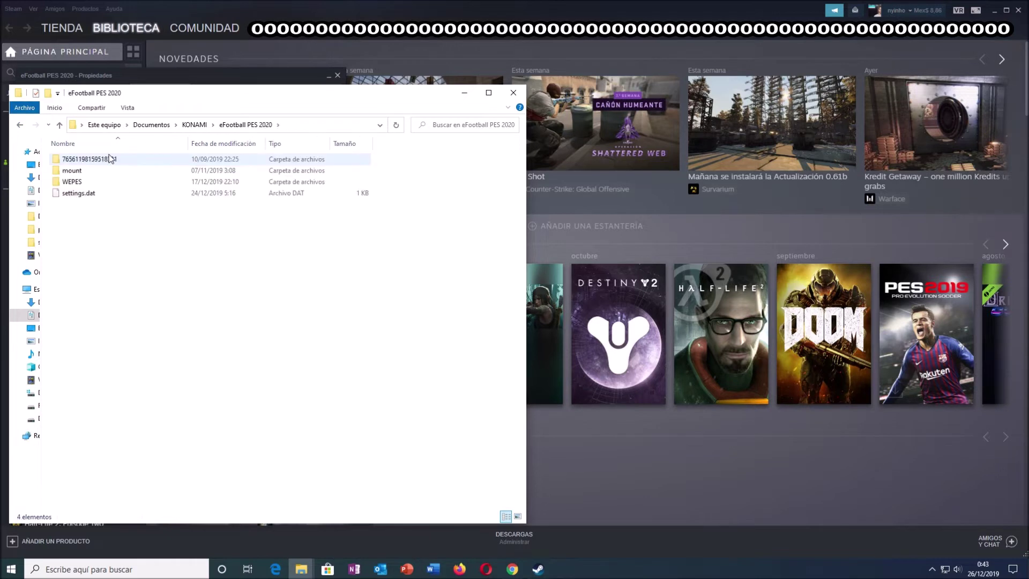
click(20, 124)
double_click(122, 182)
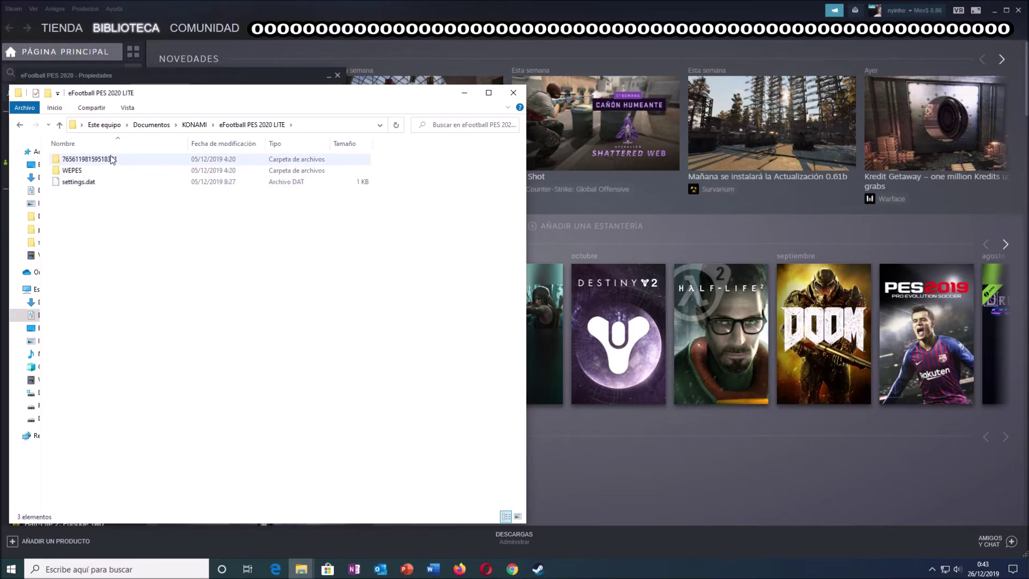
click(19, 125)
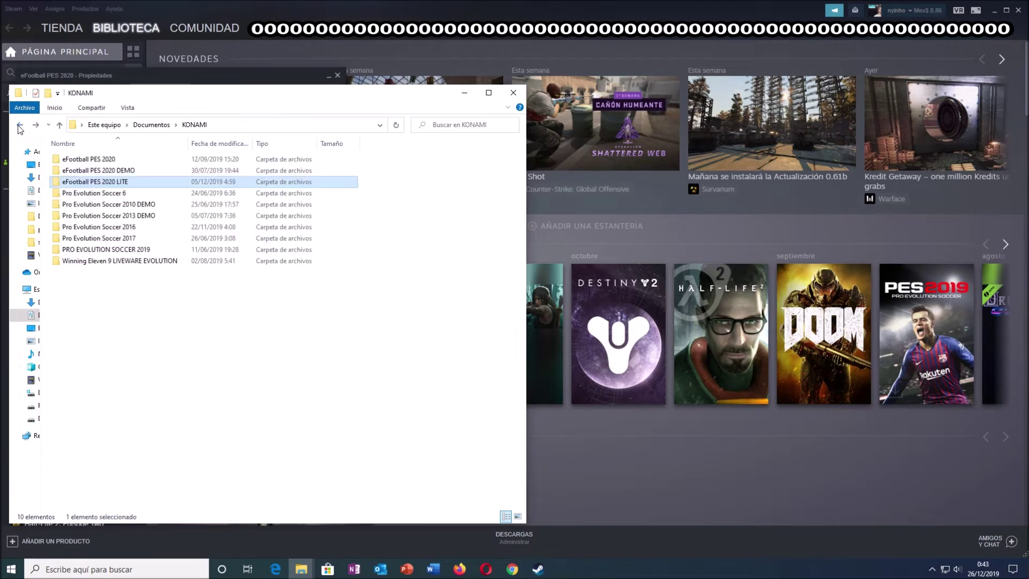
- Open the save folder inside the eFootball PES 2020 user ID folder and select the USERT00000000 file at its end
double_click(108, 159)
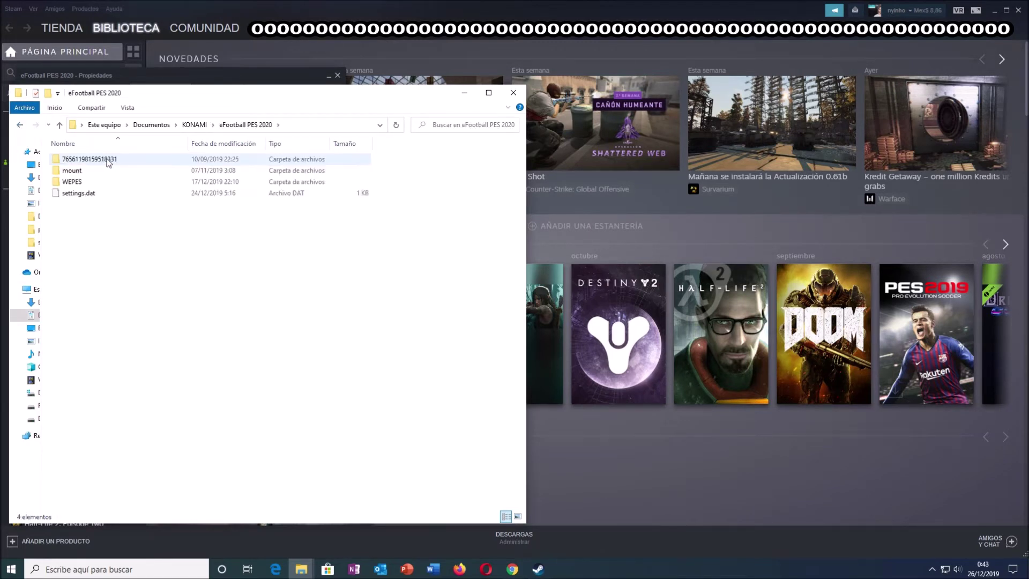
double_click(109, 161)
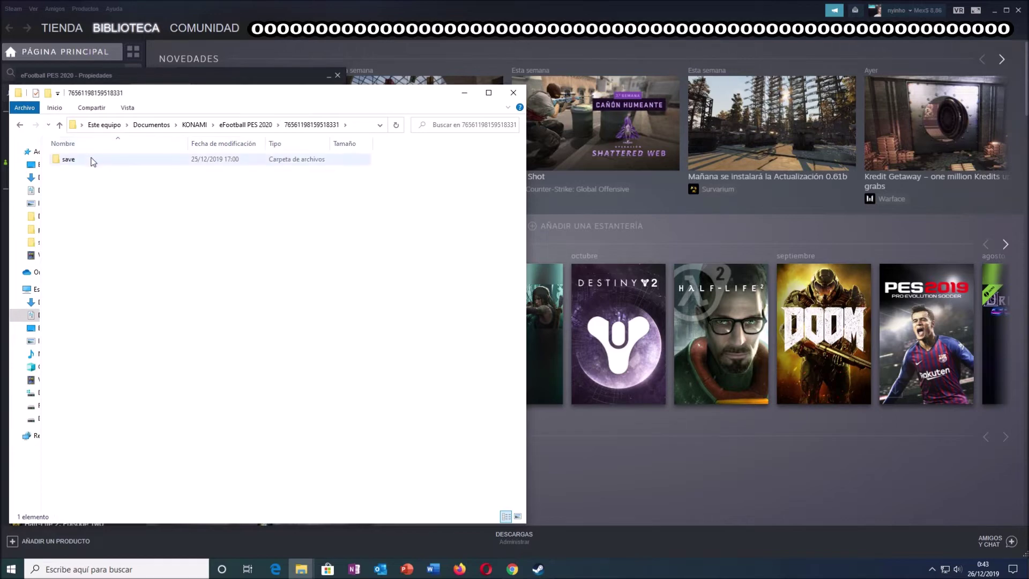
double_click(94, 160)
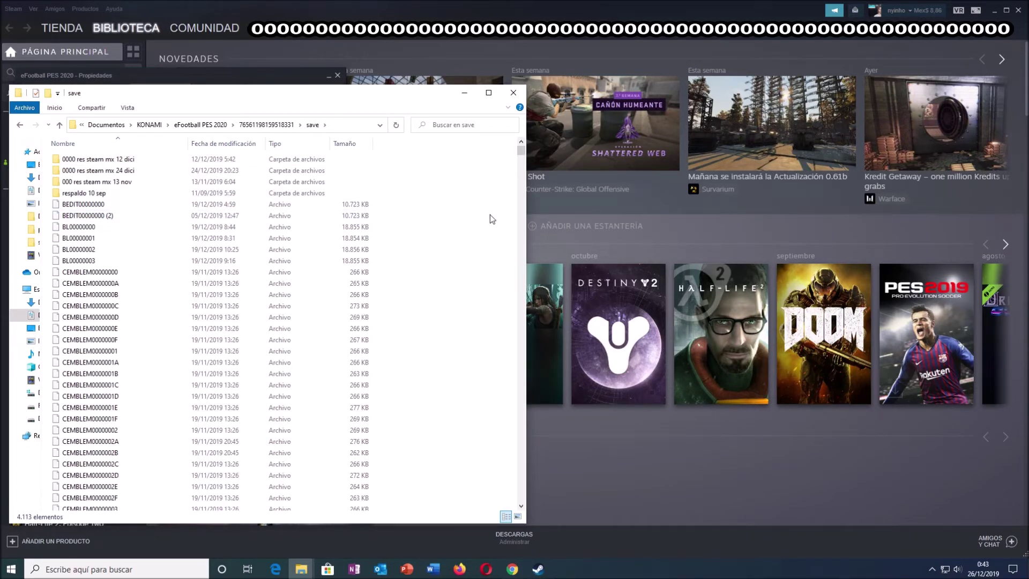
drag(520, 151, 506, 504)
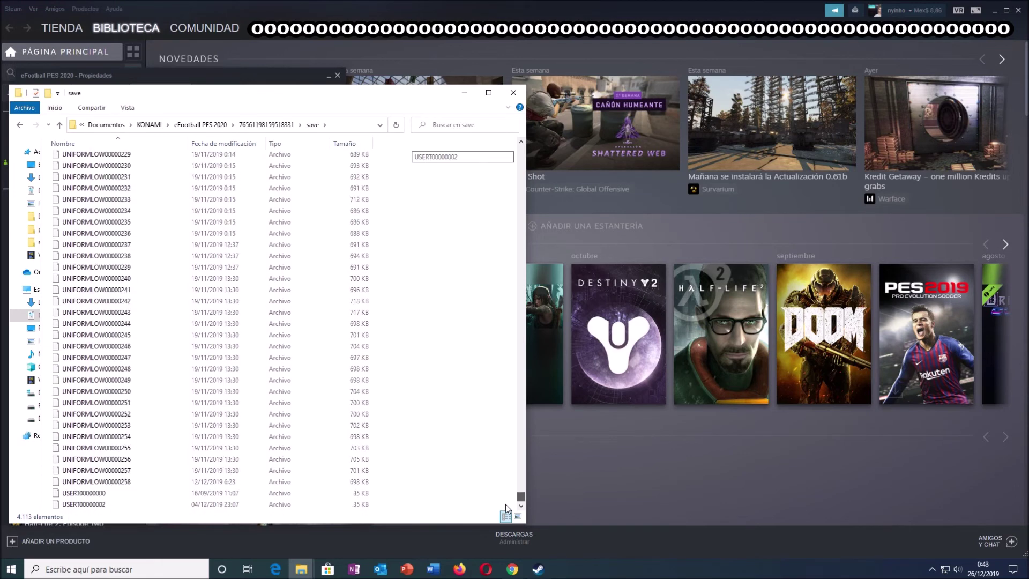
click(158, 494)
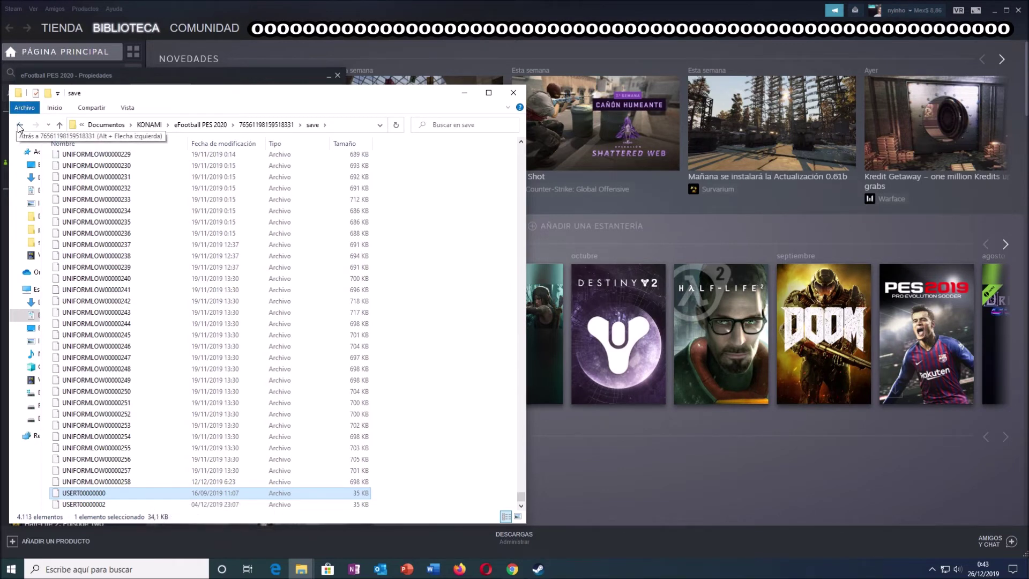
right_click(155, 492)
click(181, 424)
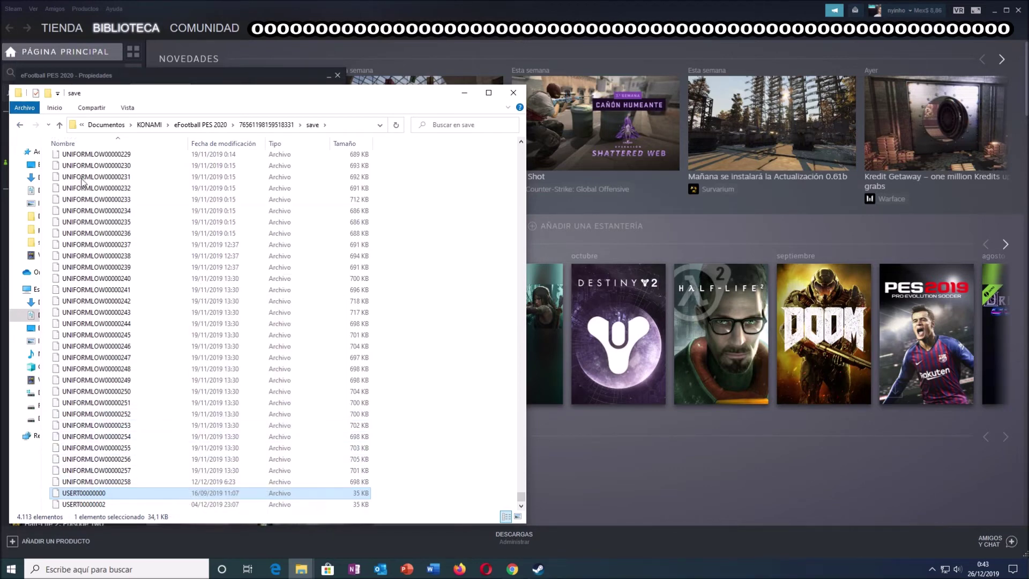
- Go back to the KONAMI folder and open the save folder inside the eFootball PES 2020 LITE user ID folder
click(19, 124)
click(19, 124)
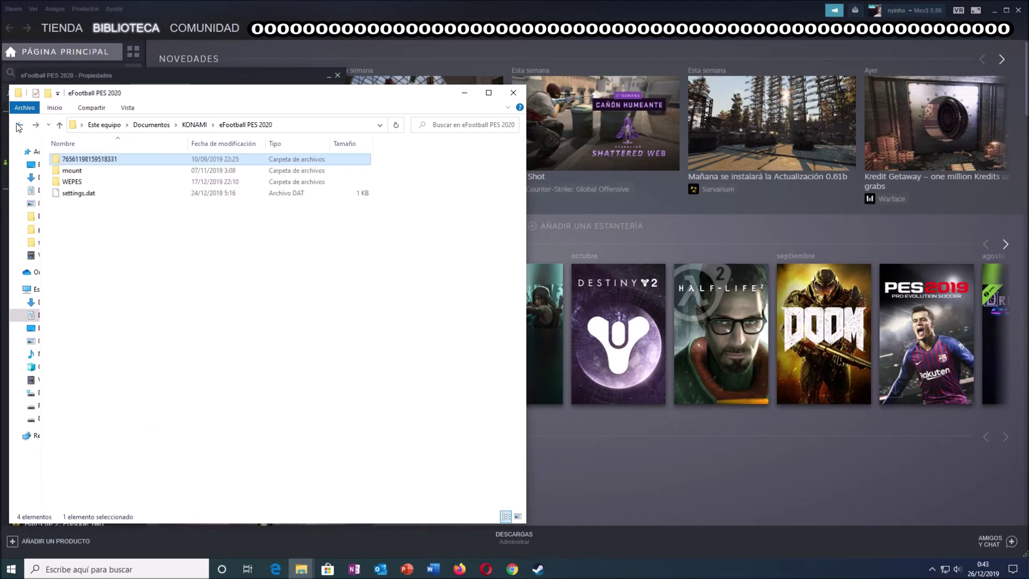
click(20, 125)
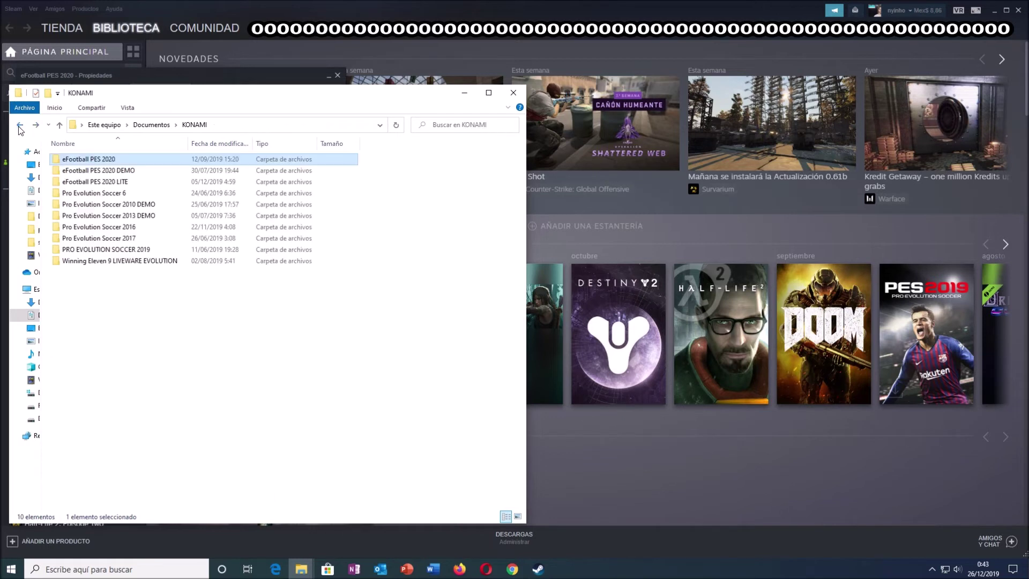
double_click(127, 182)
double_click(99, 160)
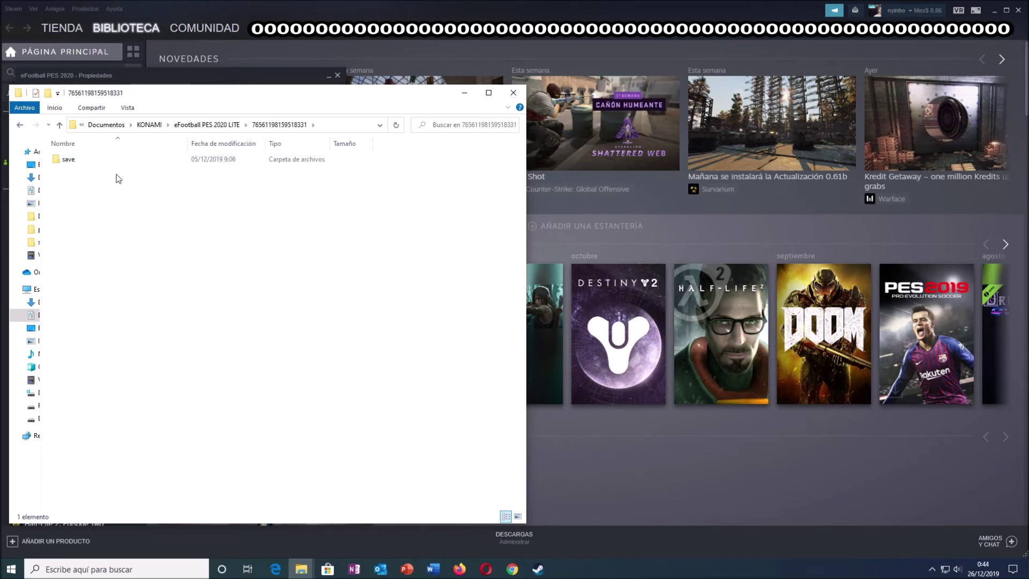
double_click(117, 162)
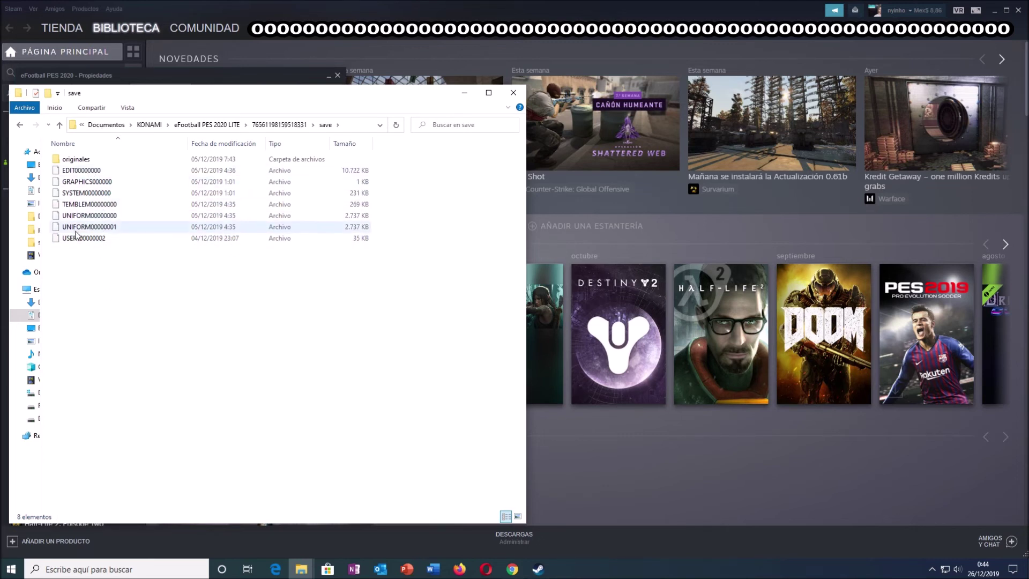
- Return to the KONAMI folder and bring the eFootball PES 2020 properties window in Steam to the front
click(21, 126)
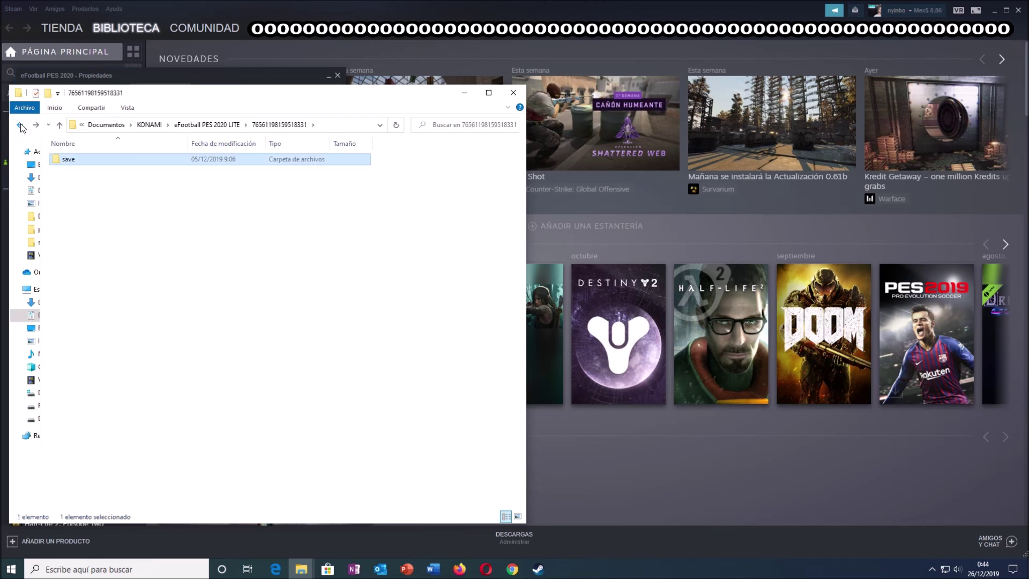
click(21, 126)
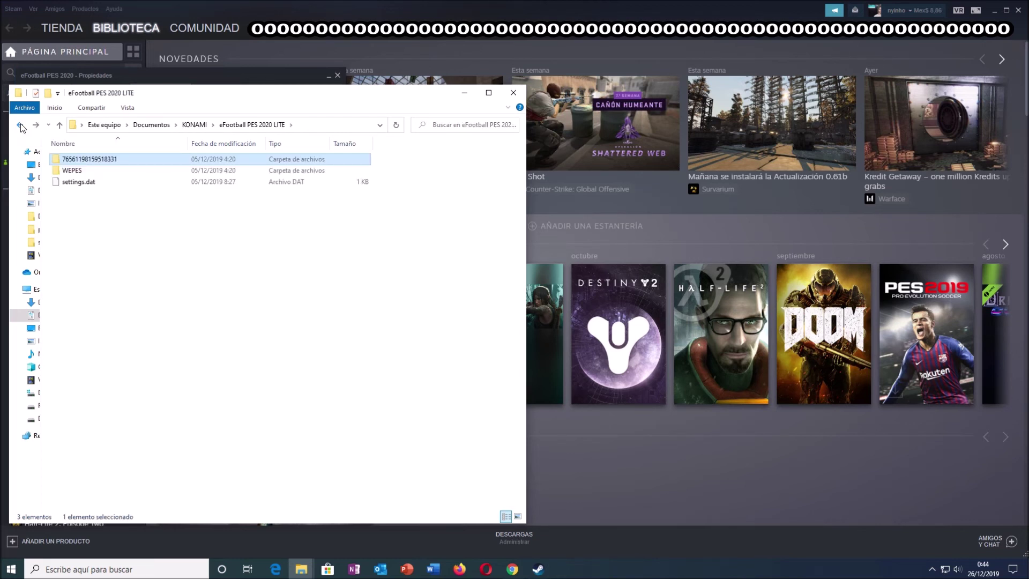
click(21, 125)
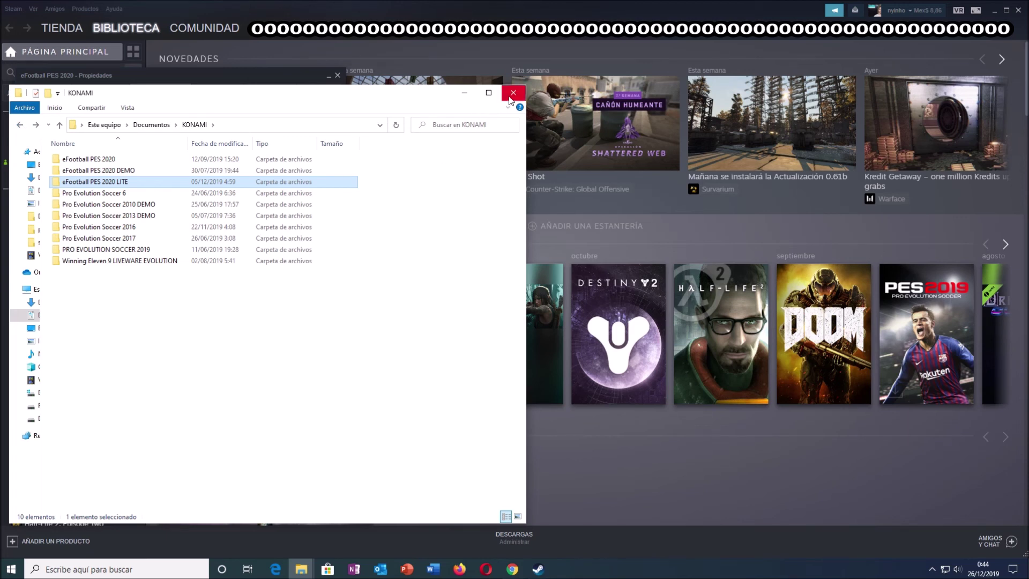
click(227, 80)
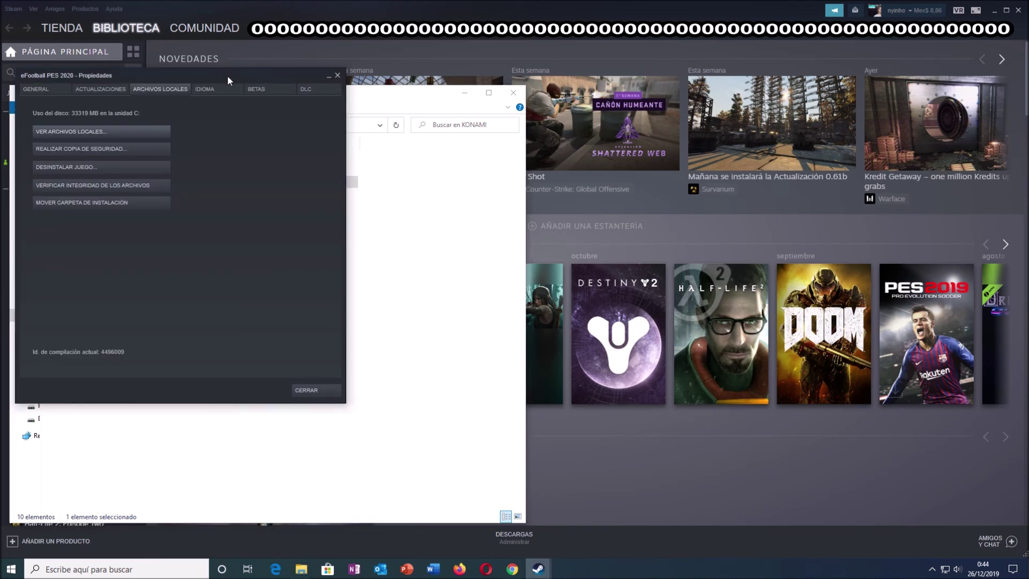